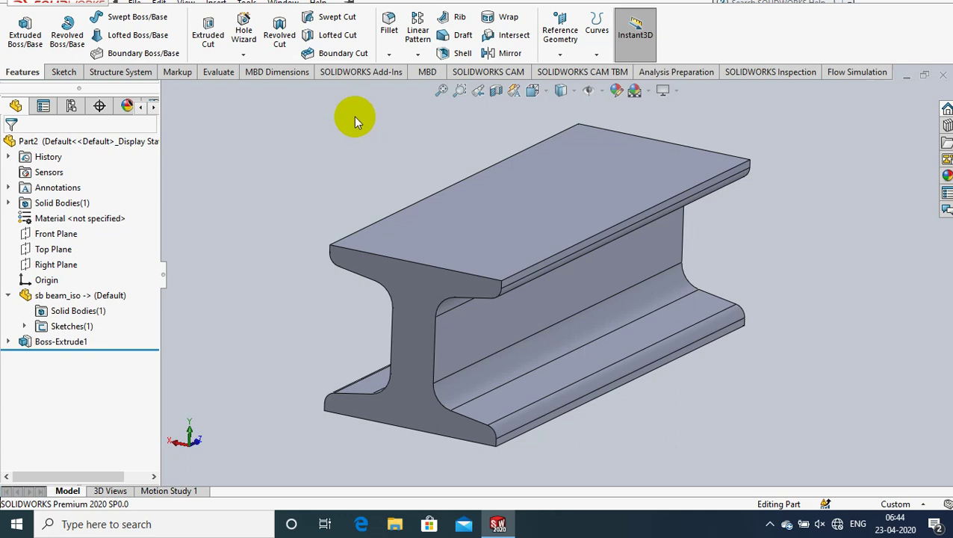
- Enable the SOLIDWORKS Simulation add-in from the Add-Ins dropdown
left_click(361, 72)
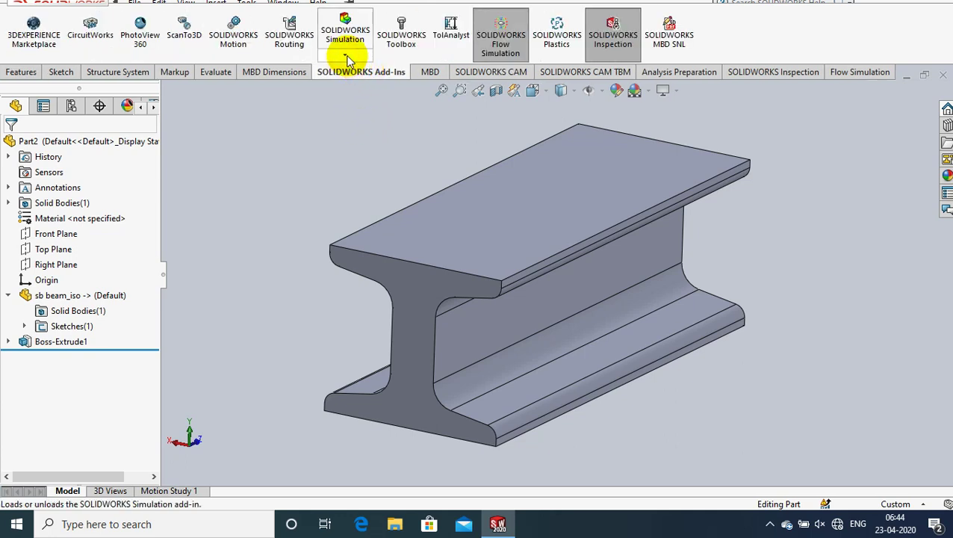
left_click(345, 57)
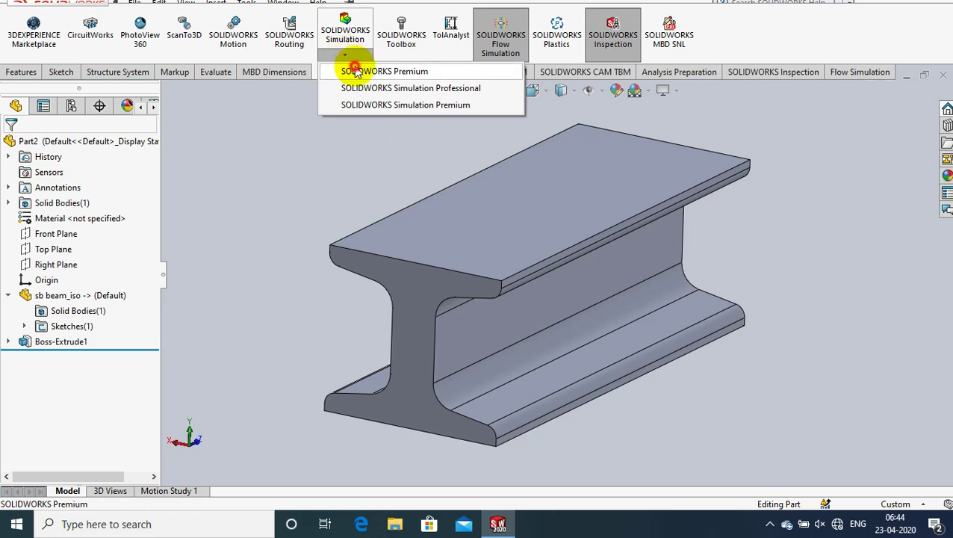
left_click(348, 71)
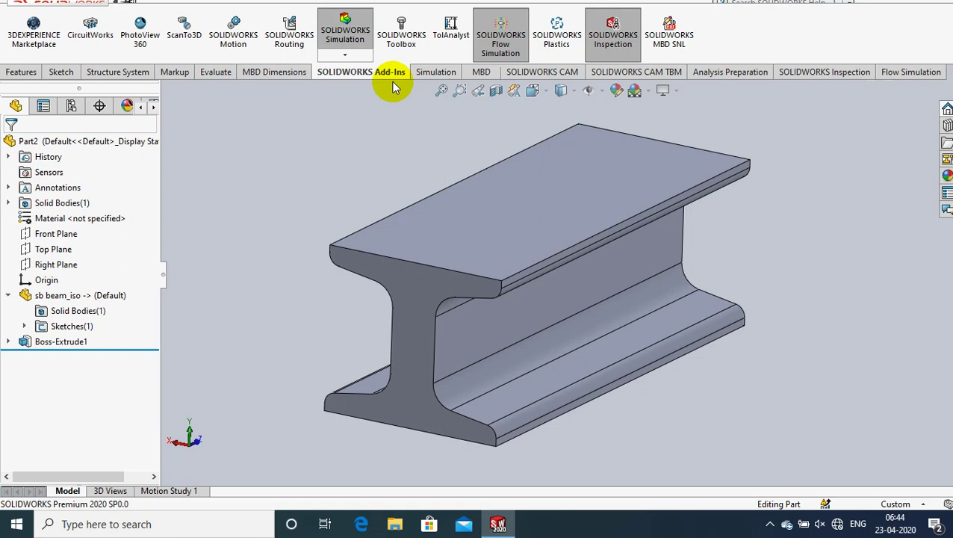
- Create a new Static study for the I-beam, keeping the default name Static 1
left_click(421, 74)
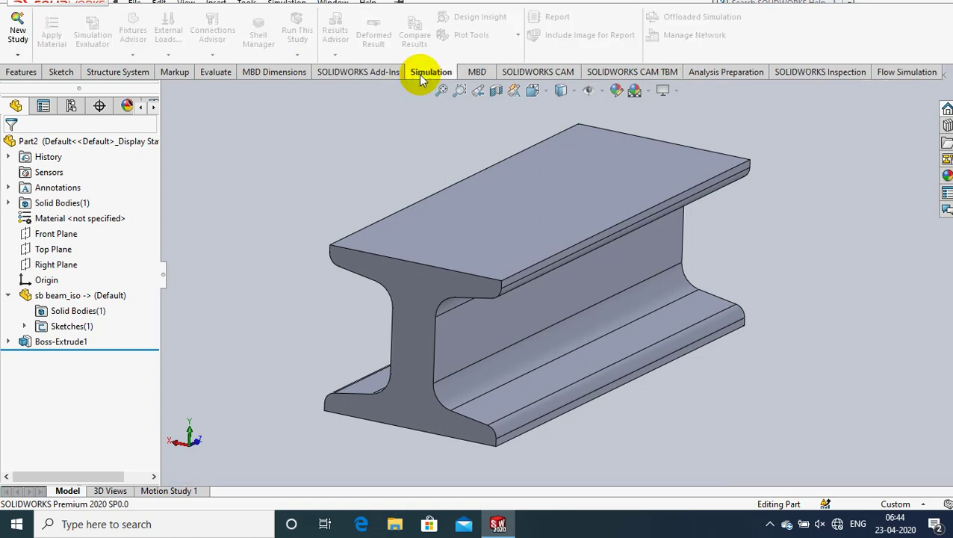
left_click(17, 56)
left_click(22, 70)
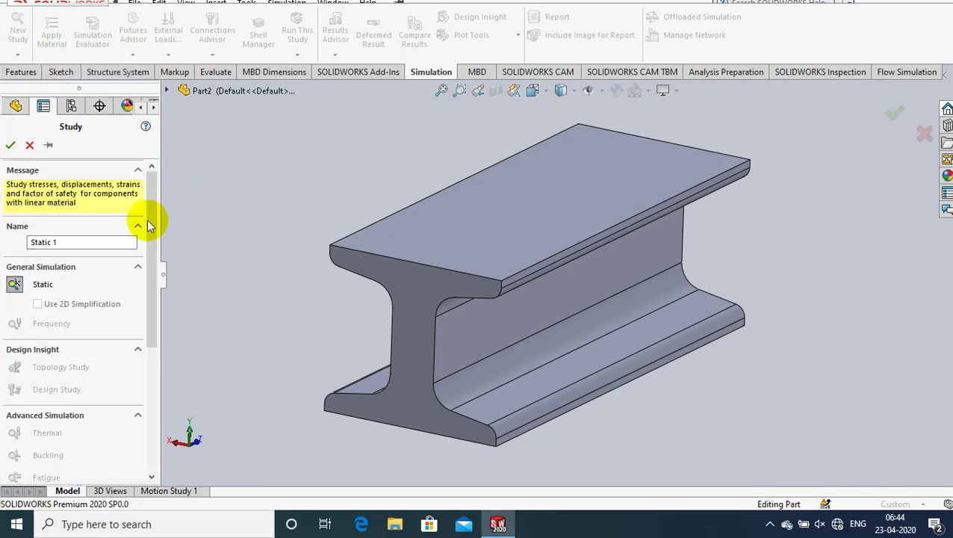
left_click_drag(148, 224, 163, 261)
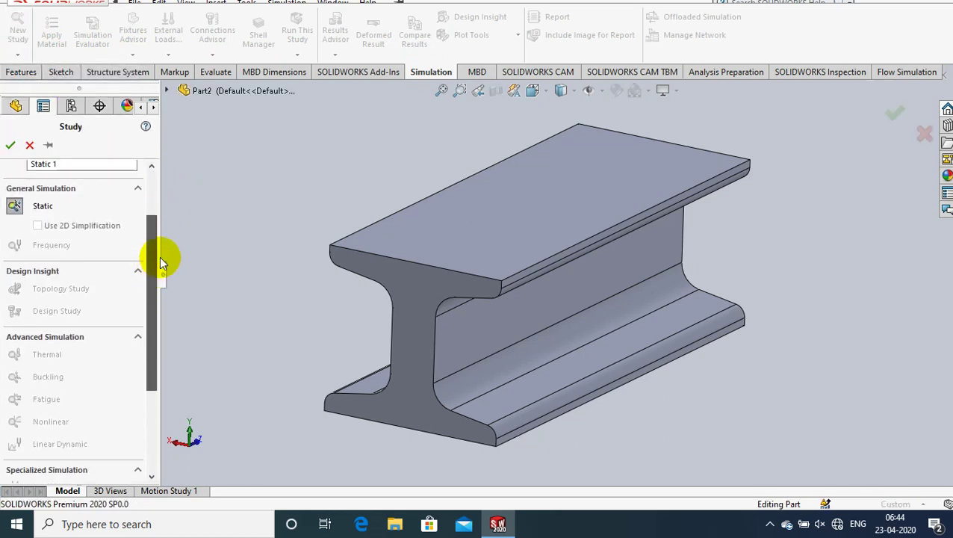
scroll(162, 262, "up", 1)
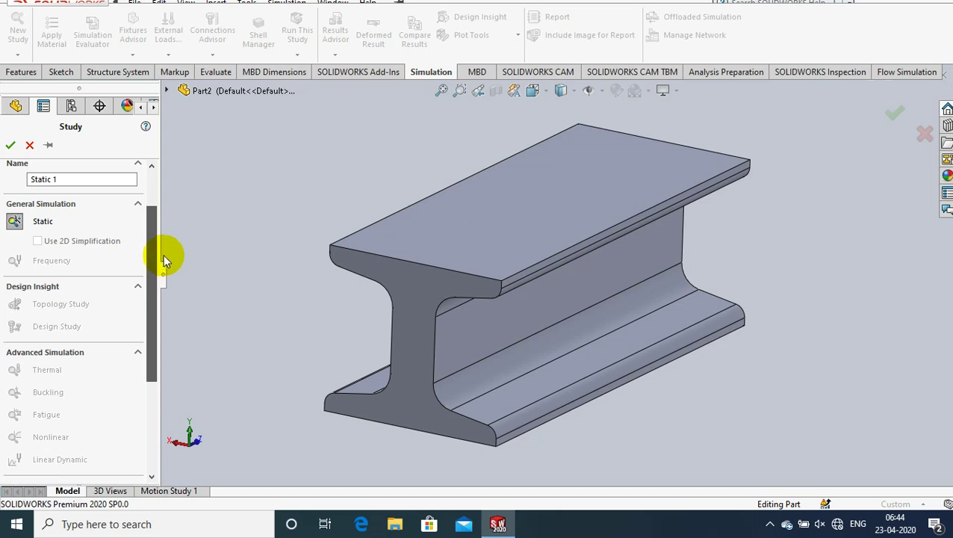
left_click(13, 145)
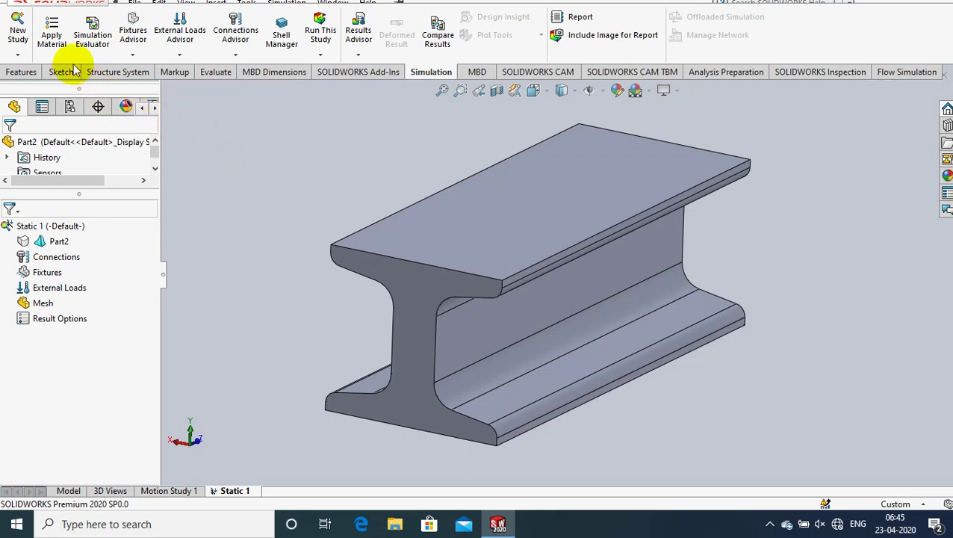
- Assign AISI 4340 Steel, annealed from the Steel library to the beam, then close the library
left_click(57, 42)
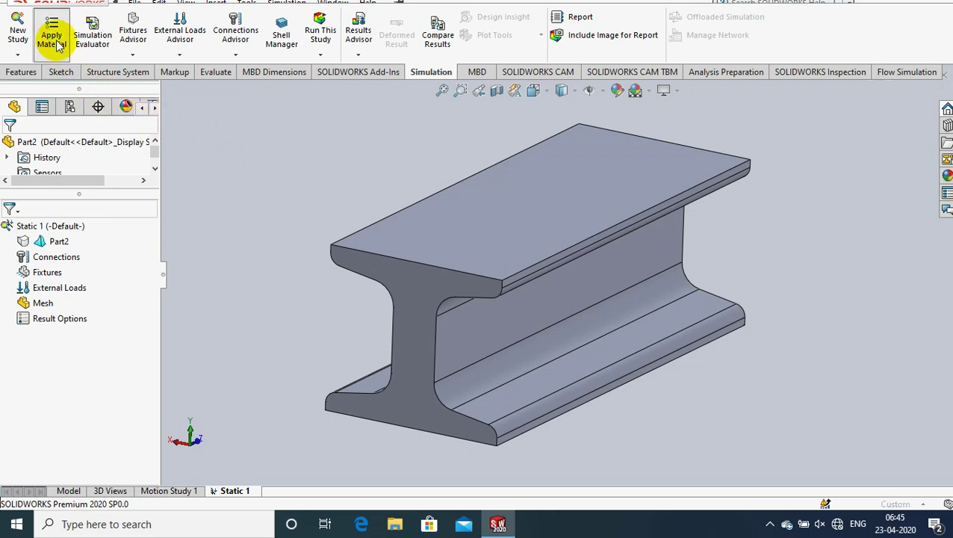
left_click(56, 42)
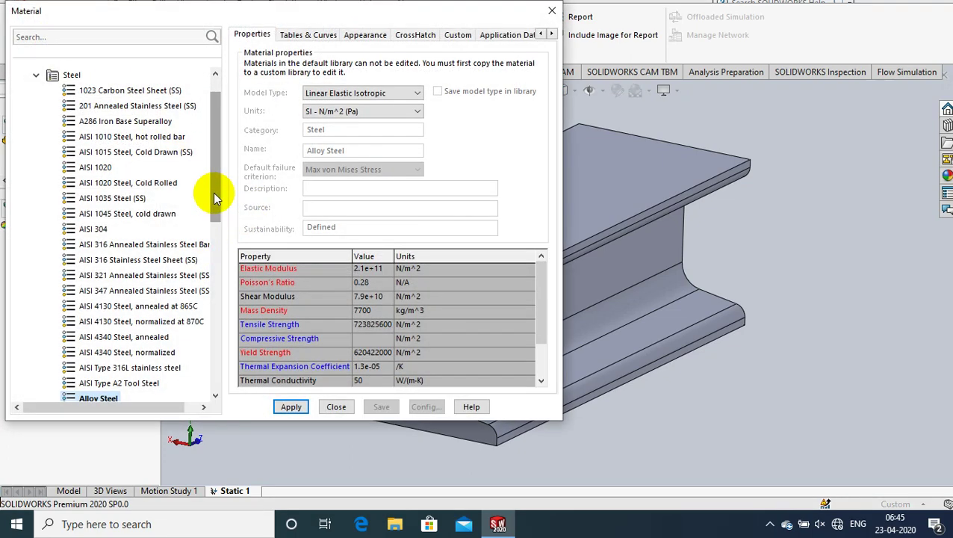
left_click_drag(212, 198, 201, 272)
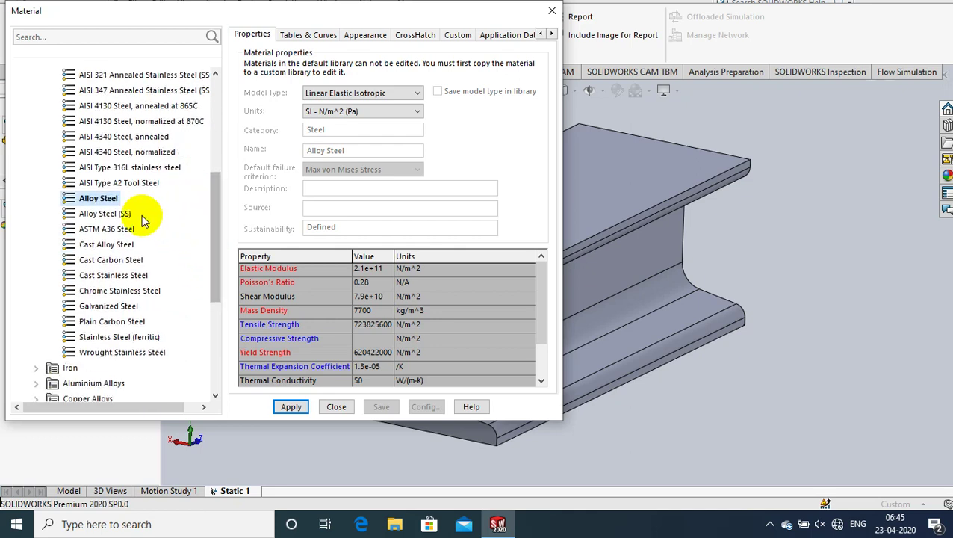
left_click(91, 138)
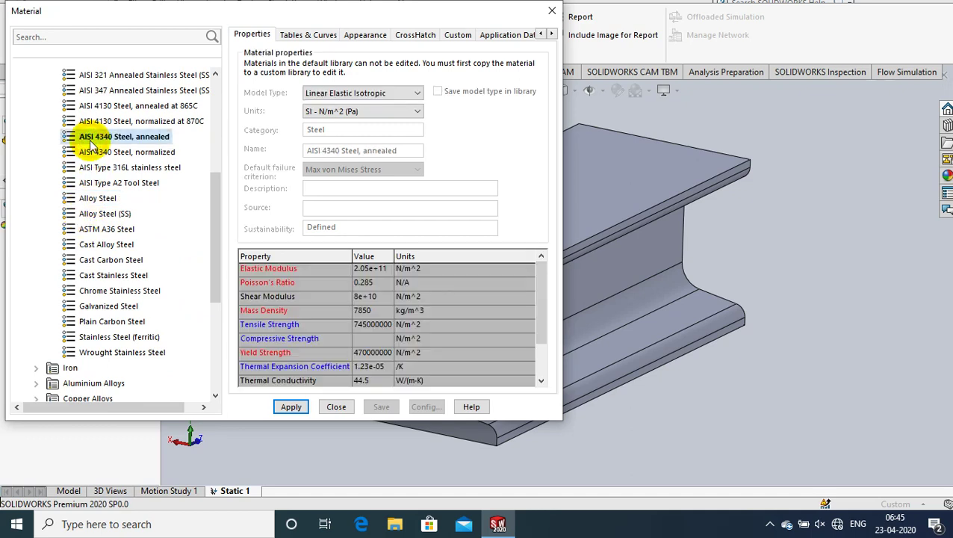
left_click(291, 407)
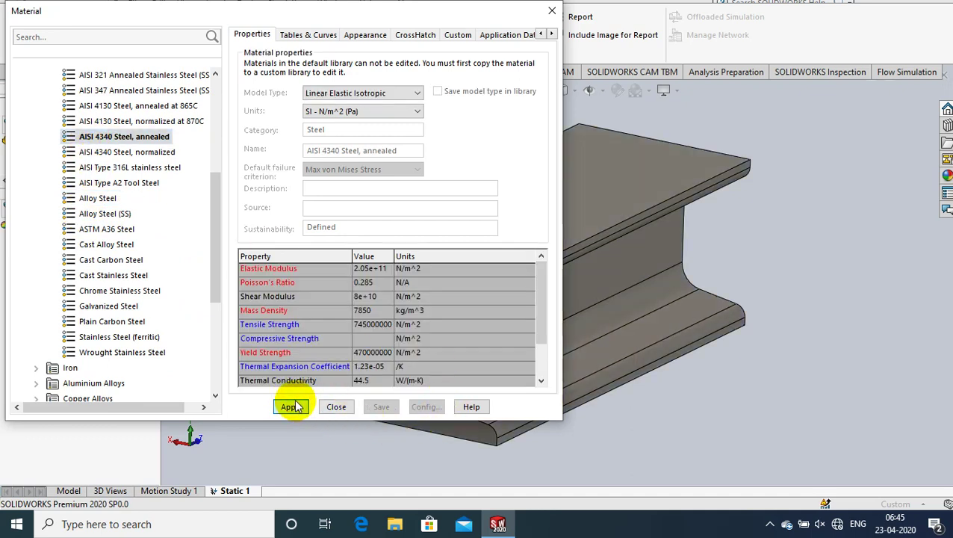
left_click(335, 410)
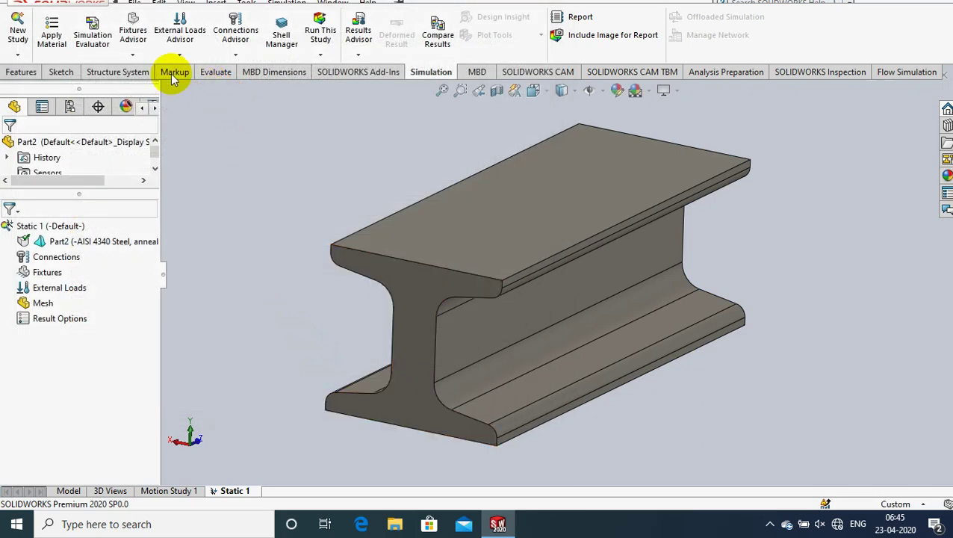
- Add a Fixed Geometry restraint (Fixed-1) on the beam's bottom face
left_click(139, 58)
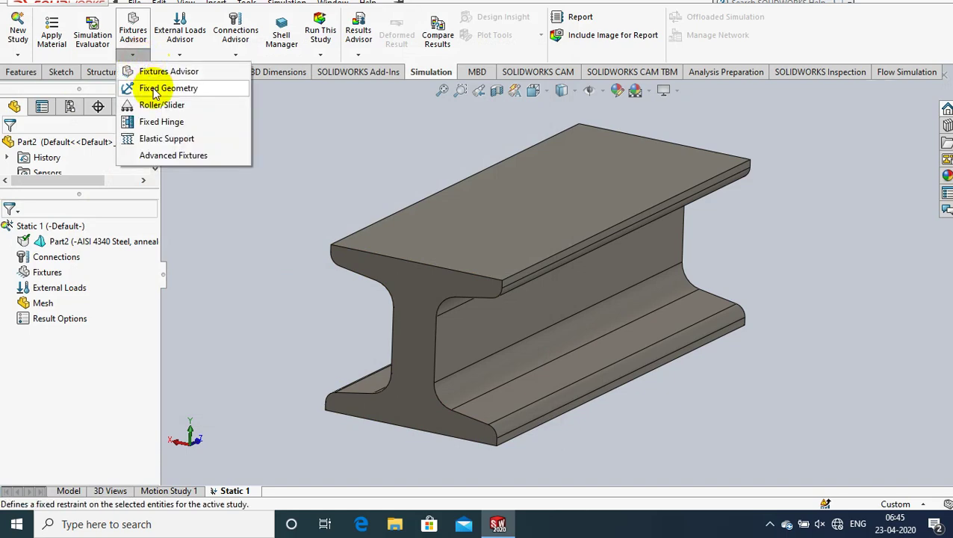
left_click(267, 168)
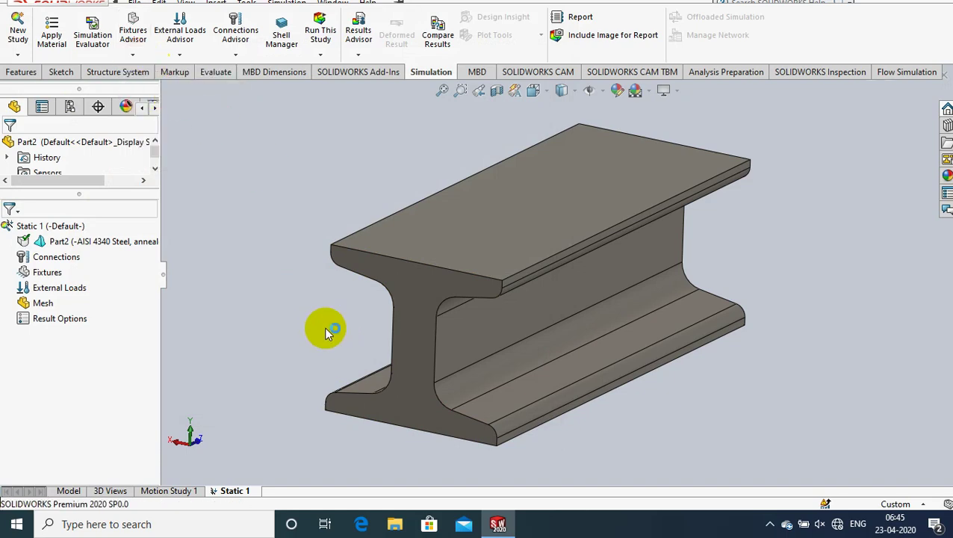
mouse_move(324, 325)
middle_mouse_down()
mouse_move(296, 249)
mouse_move(475, 370)
middle_mouse_up()
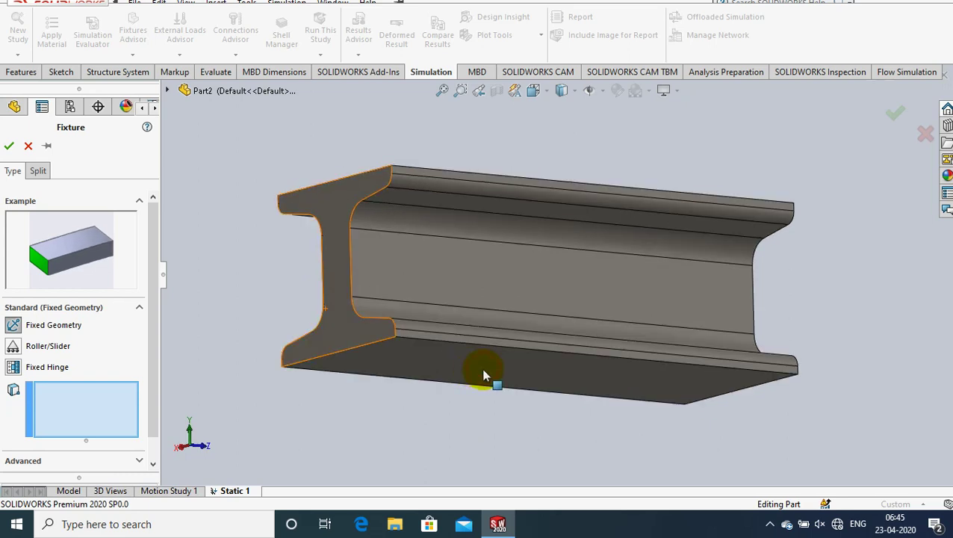
left_click(481, 367)
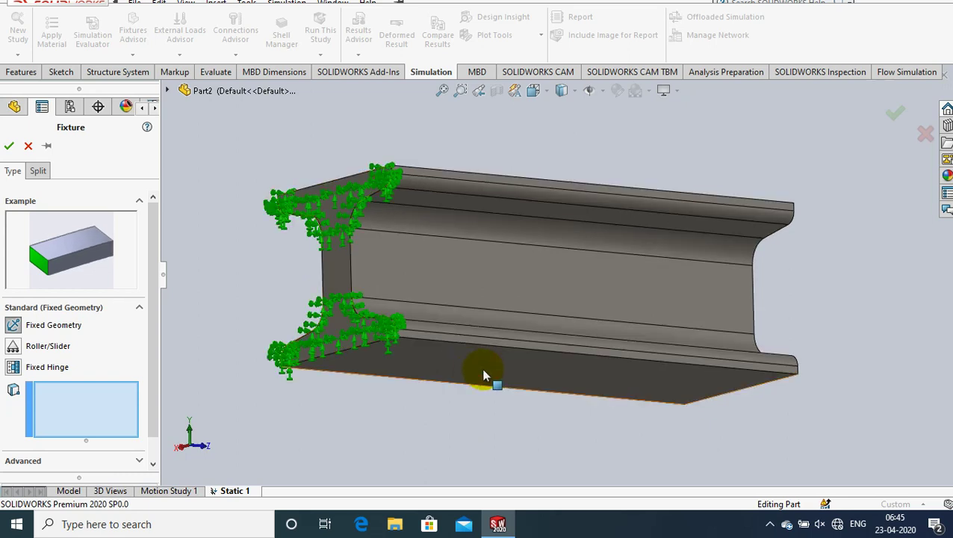
left_click(483, 372)
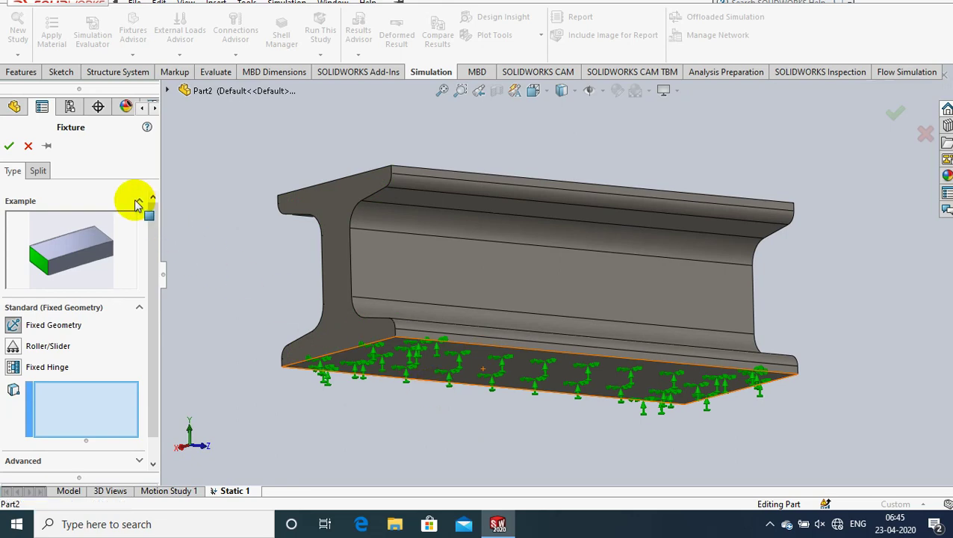
left_click(9, 150)
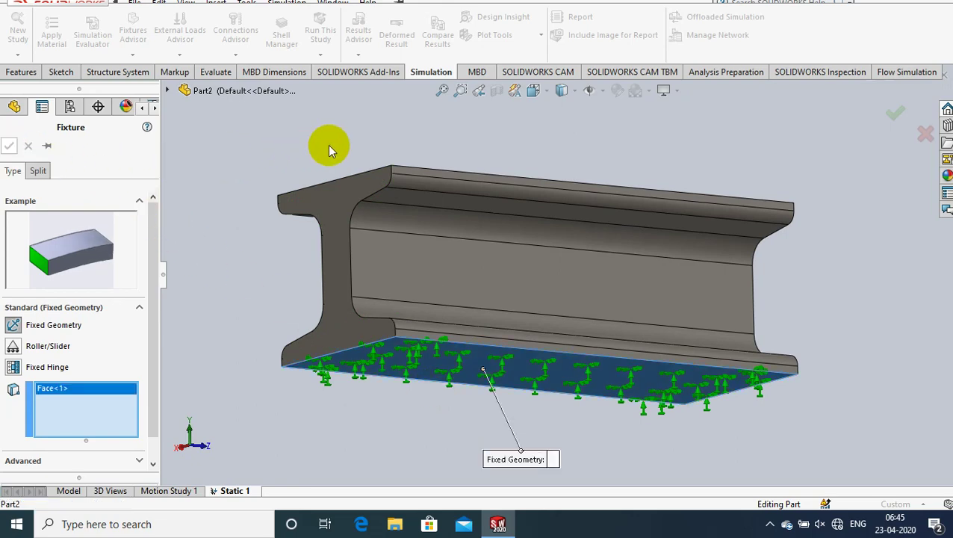
mouse_move(333, 144)
middle_mouse_down()
mouse_move(336, 191)
mouse_move(350, 201)
mouse_move(344, 196)
middle_mouse_up()
- Apply a 35 N normal force, Force-1, to the beam's top face
left_click(180, 56)
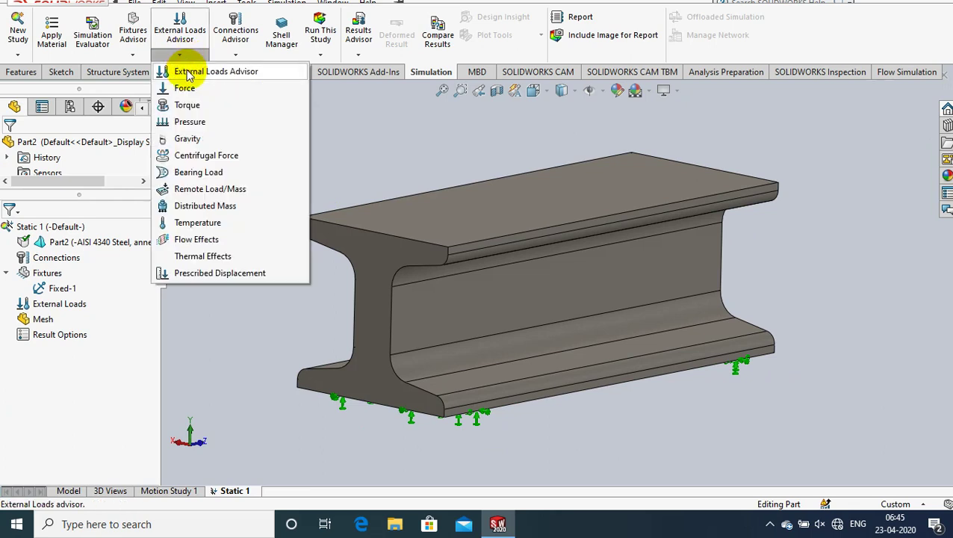
left_click(184, 89)
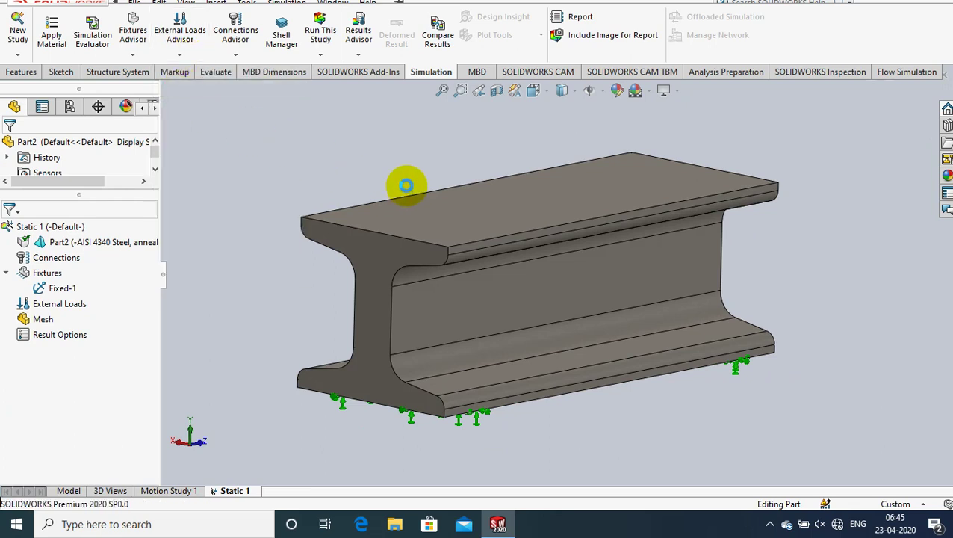
left_click(448, 227)
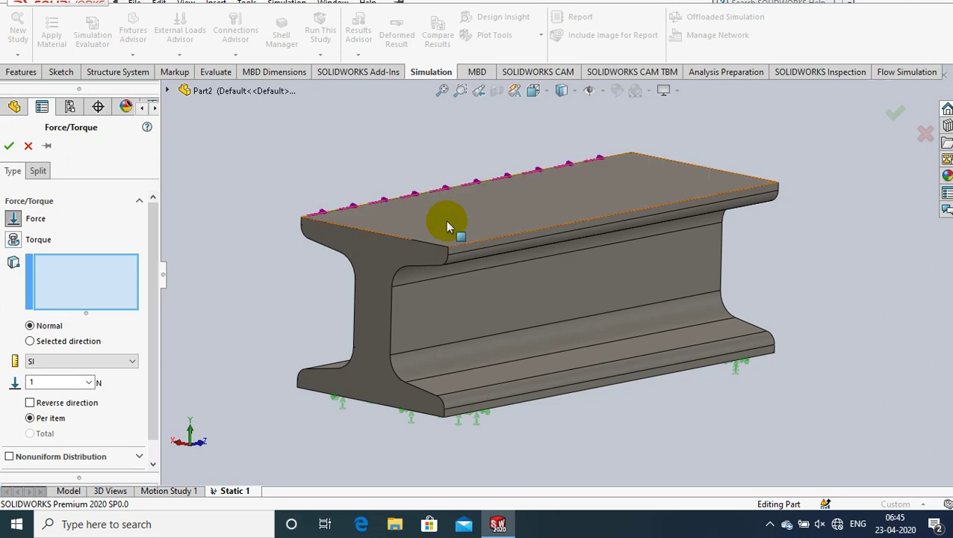
left_click(429, 203)
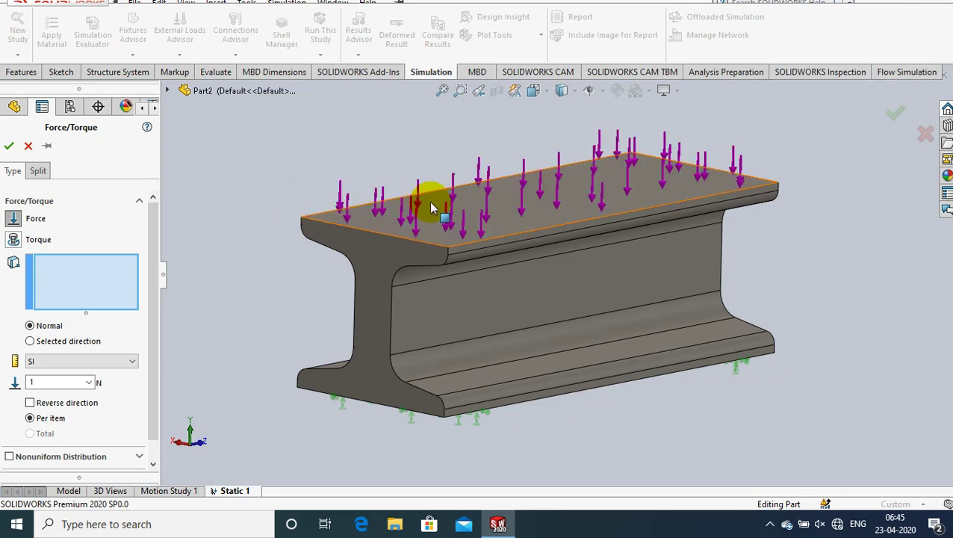
left_click(44, 382)
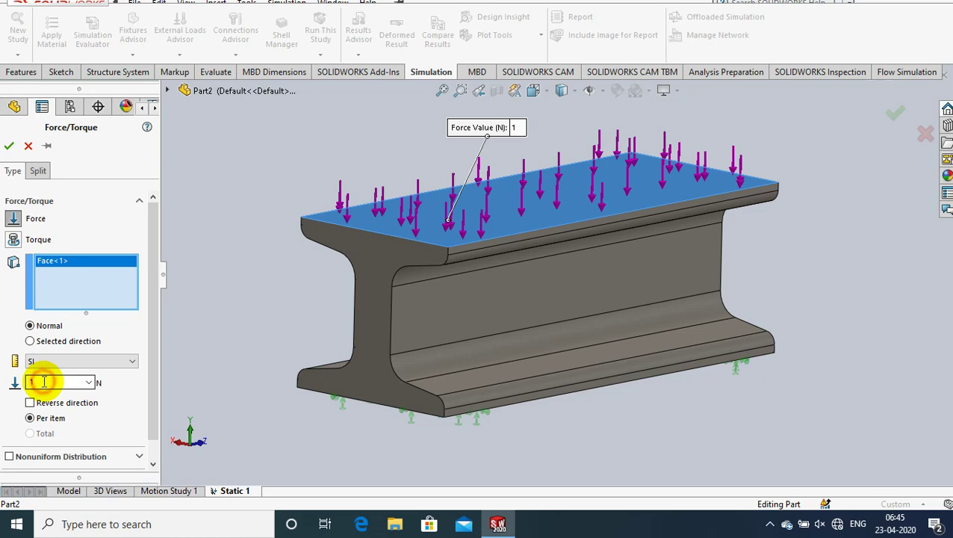
double_click(44, 381)
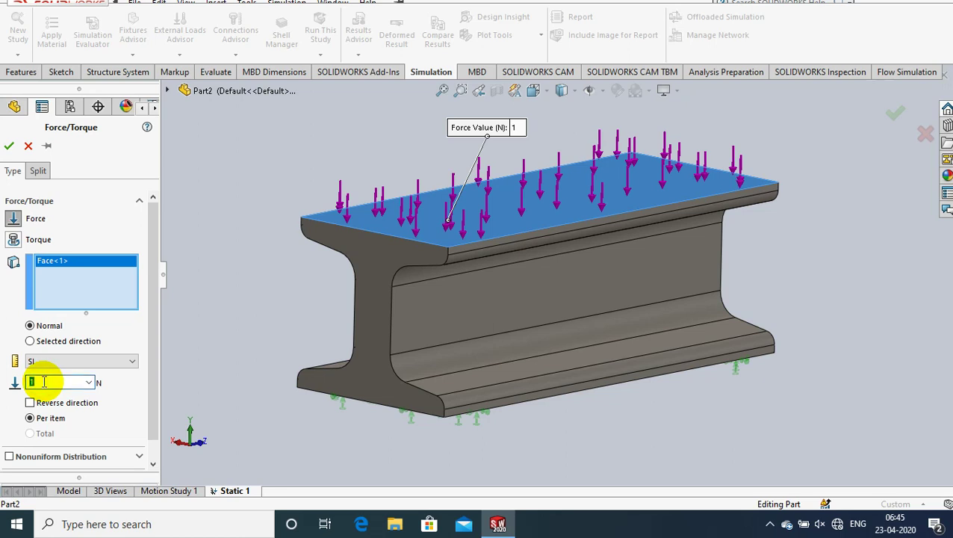
type("35")
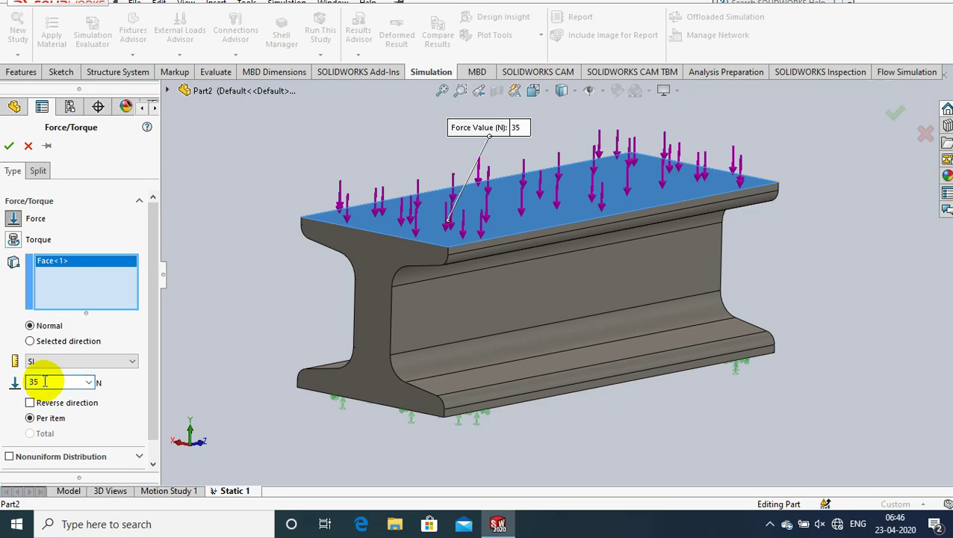
left_click(10, 147)
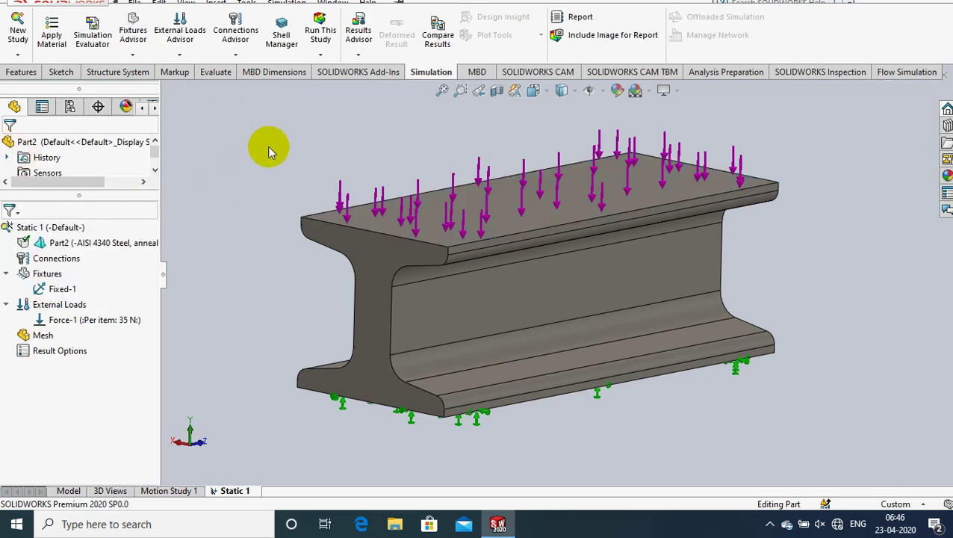
- Mesh the beam and run Static 1 to produce von Mises stress, displacement and strain results
right_click(37, 343)
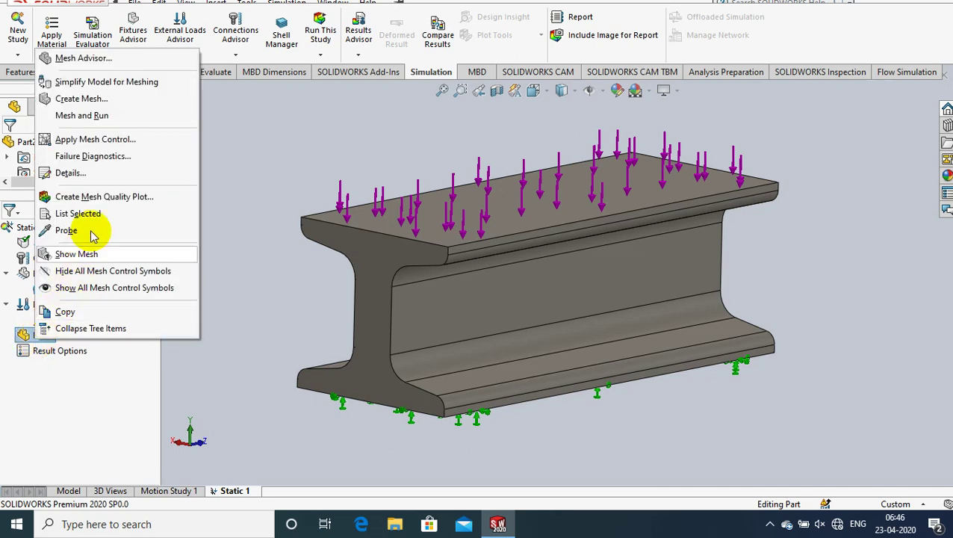
left_click(84, 115)
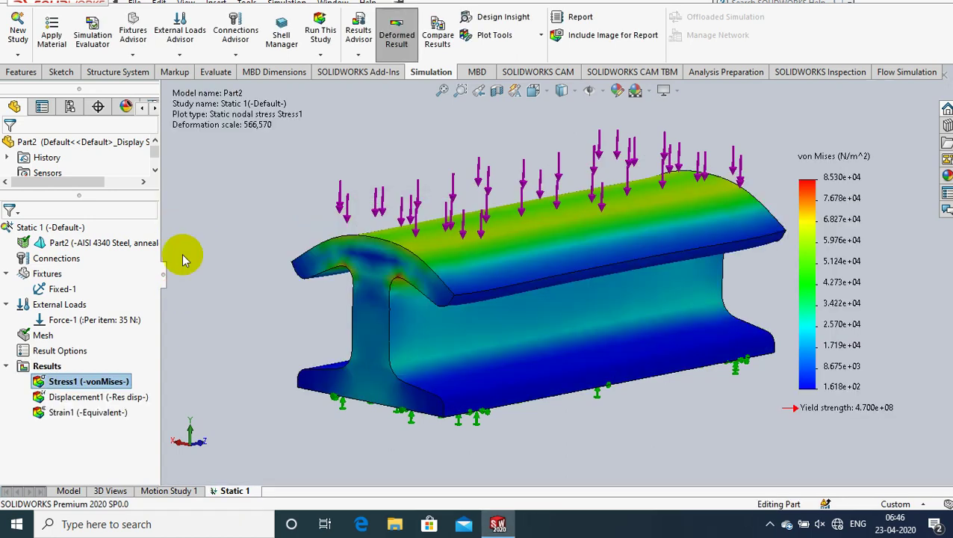
right_click(116, 384)
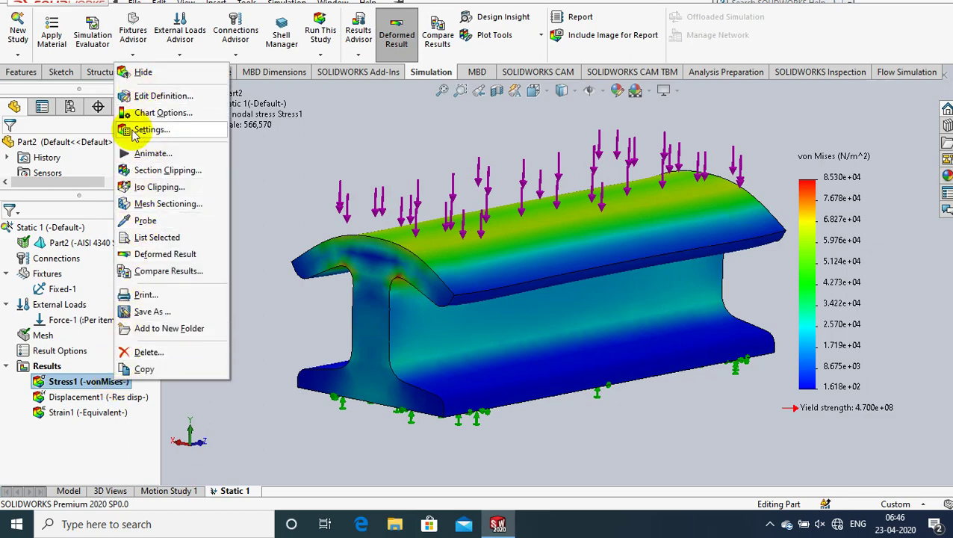
left_click(134, 153)
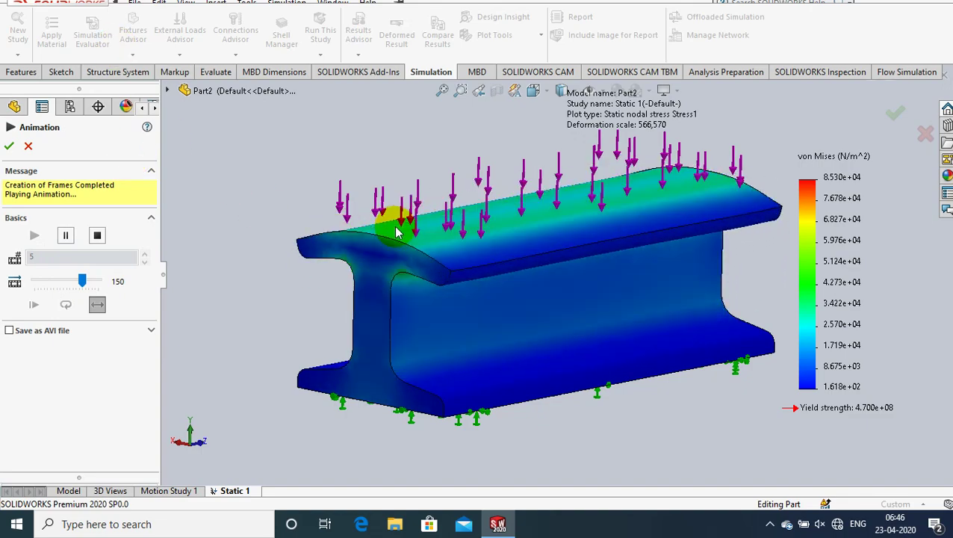
scroll(389, 219, "down", 2)
scroll(389, 219, "down", 2)
scroll(379, 176, "down", 2)
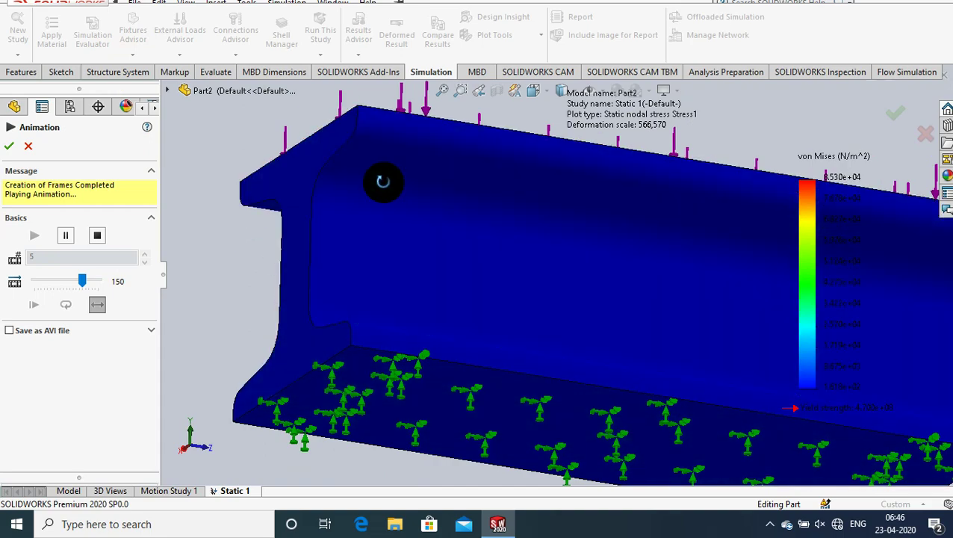
scroll(436, 219, "up", 3)
scroll(538, 255, "up", 2)
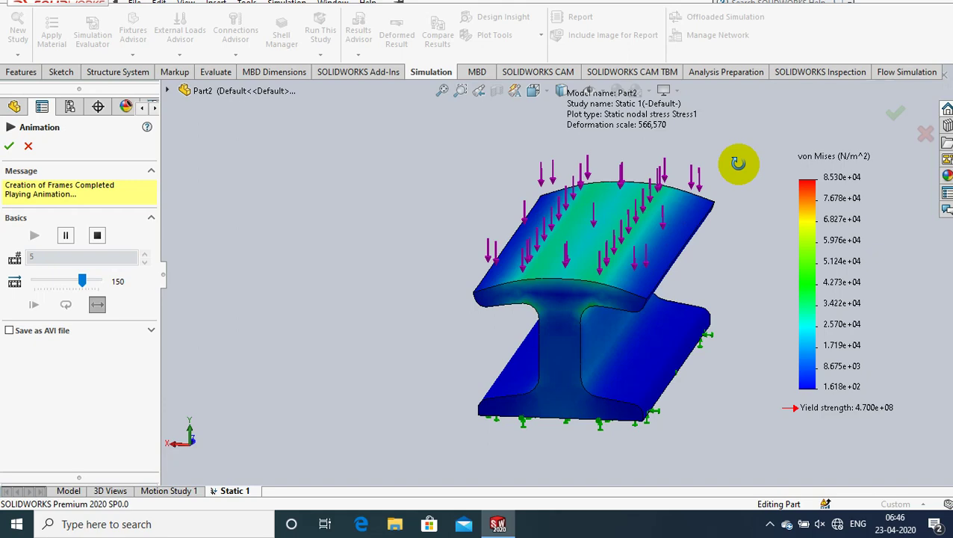
middle_click_drag(738, 164, 522, 194)
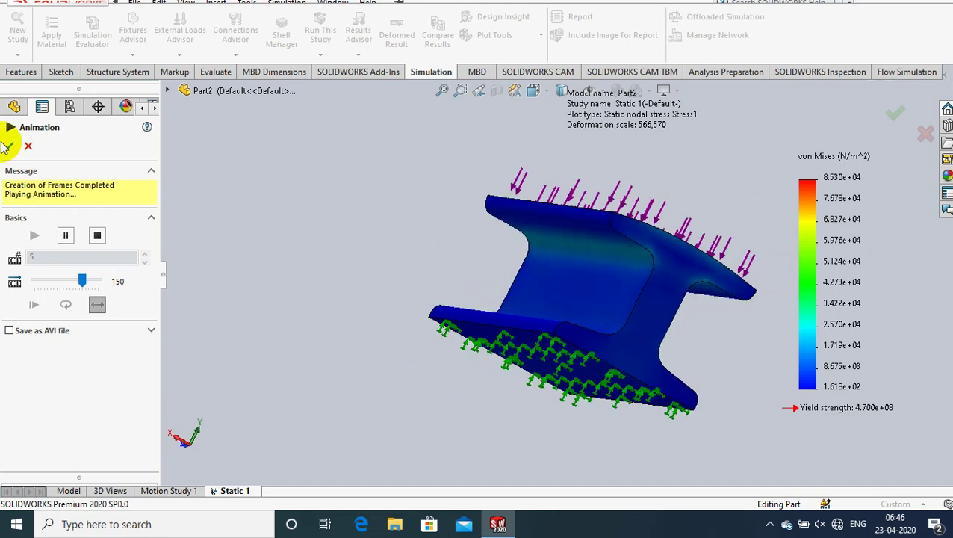
left_click(7, 145)
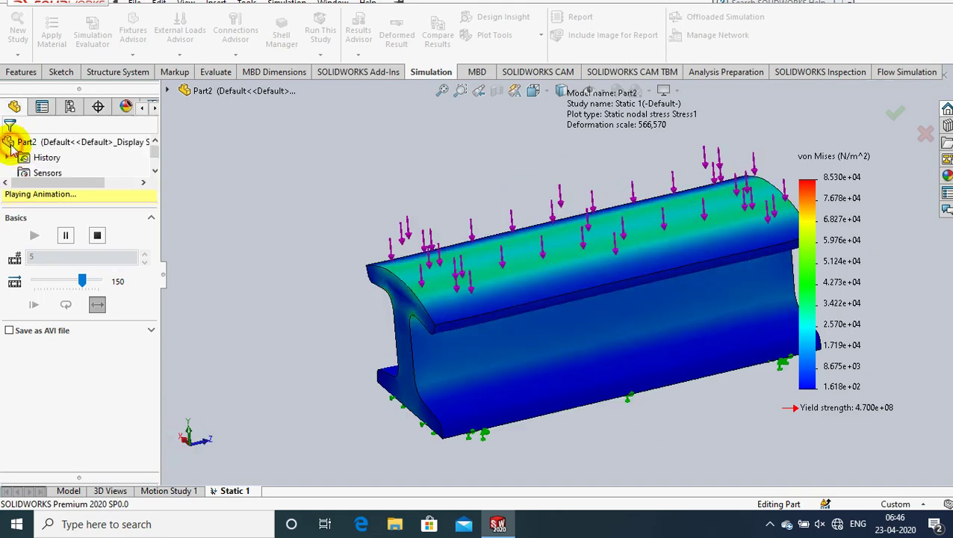
key("Escape")
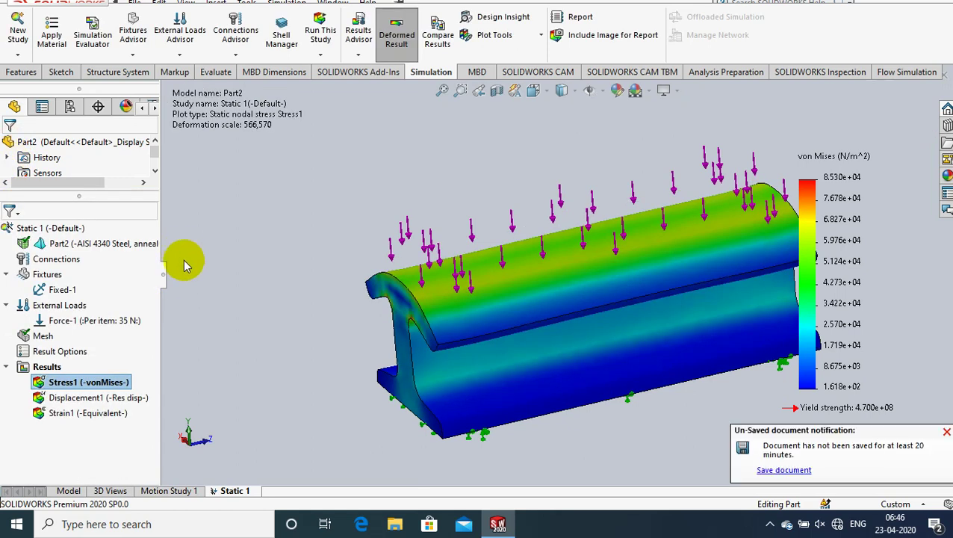
- Show the Displacement1 resultant displacement plot, peaking at 2.269e-05 mm
left_click(95, 398)
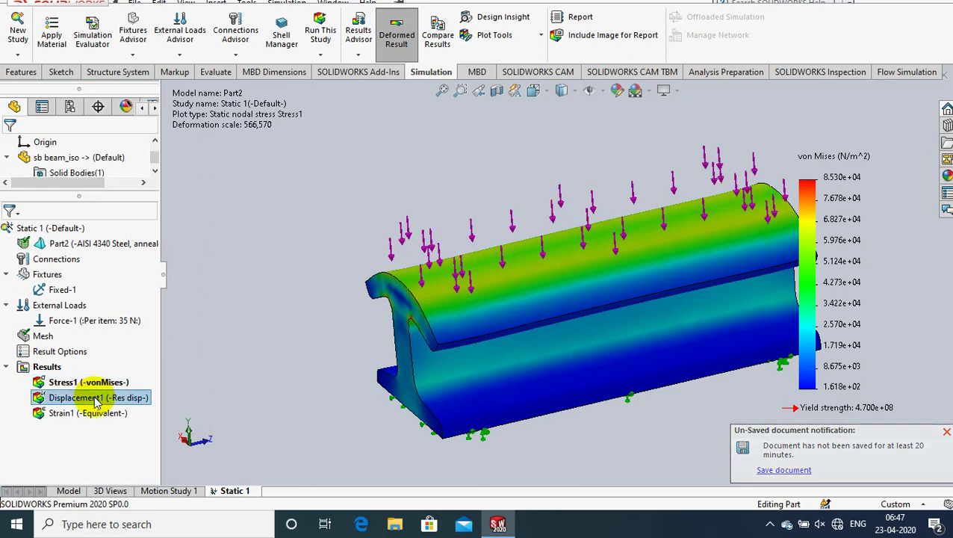
left_click(96, 400)
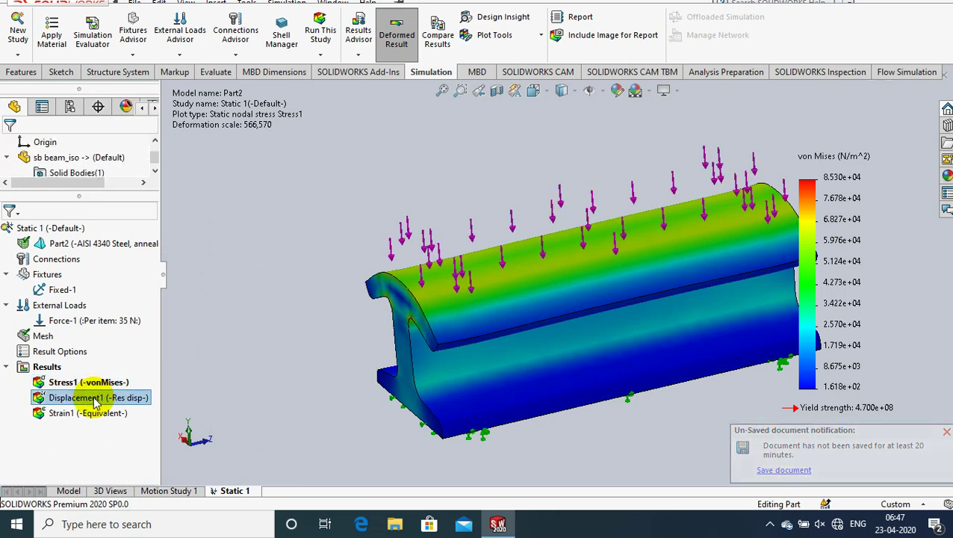
right_click(96, 403)
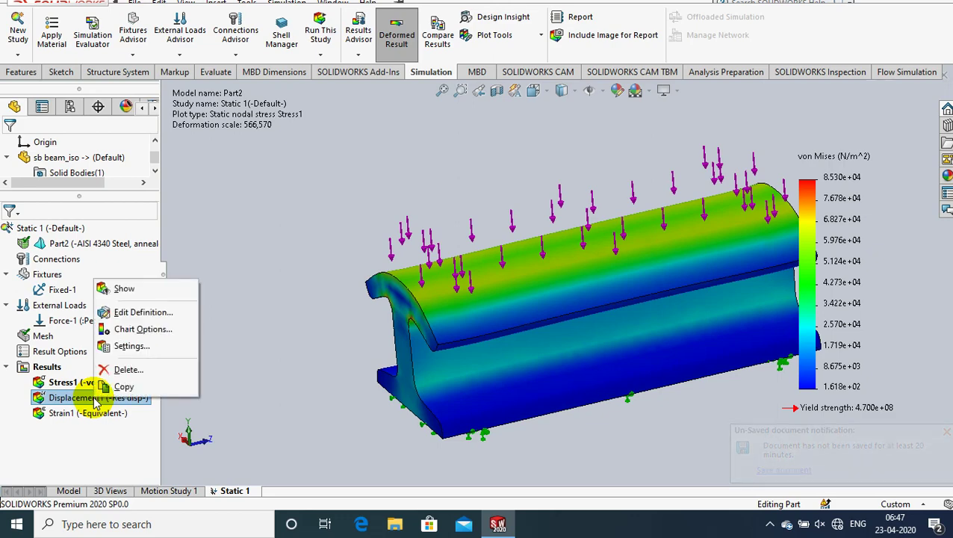
left_click(112, 289)
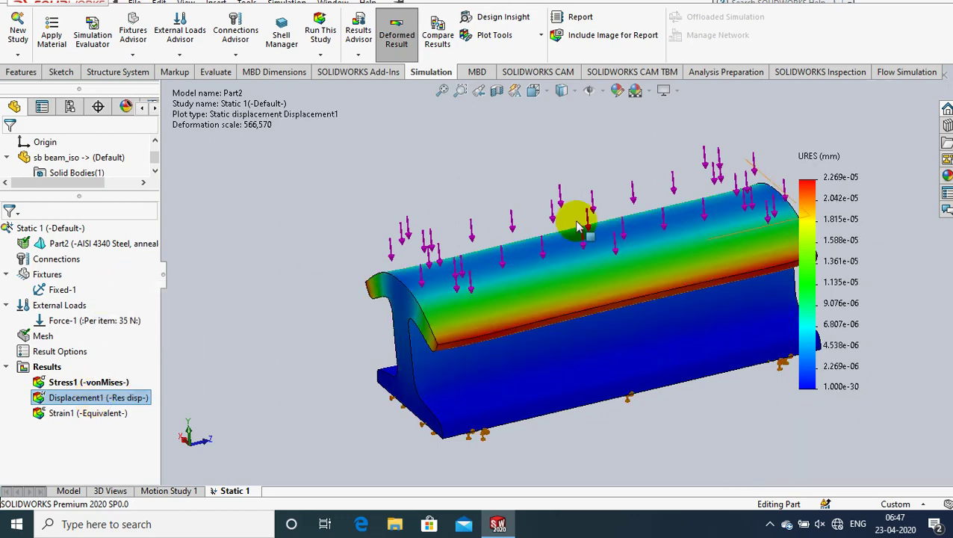
- Play the displacement plot's deformation animation, then stop it
scroll(570, 213, "down", 2)
right_click(149, 396)
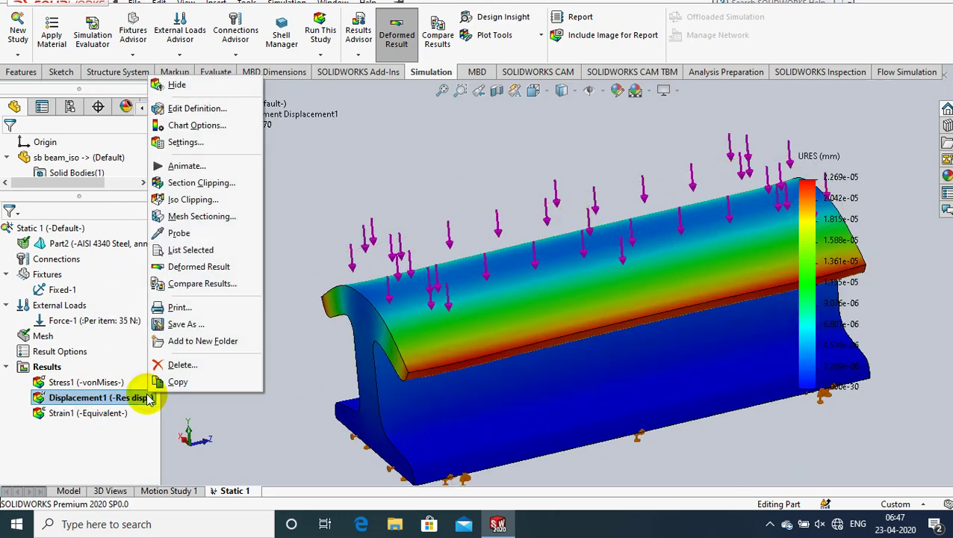
left_click(269, 195)
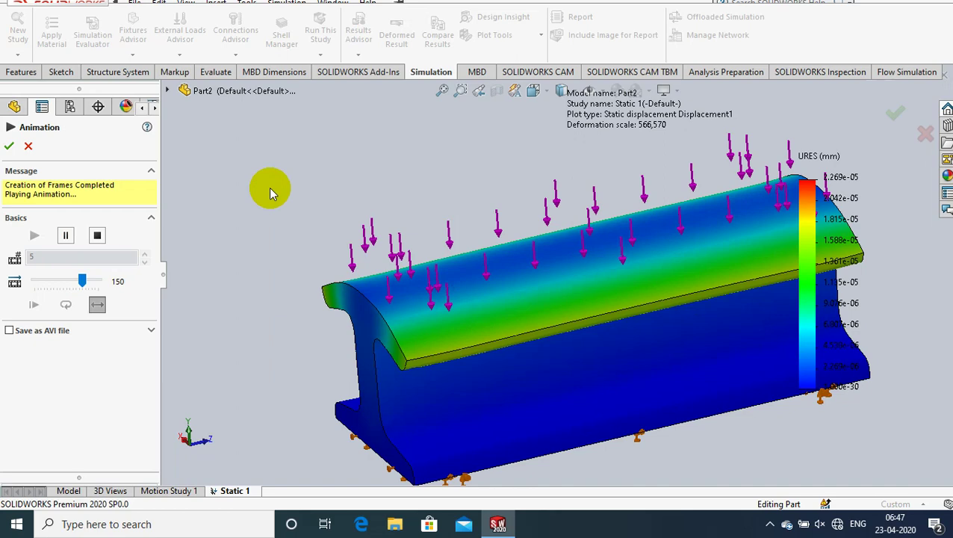
key("Escape")
- Show and animate the Strain1 equivalent strain plot (peak 2.680e-07), rotating to a frontal view
right_click(89, 413)
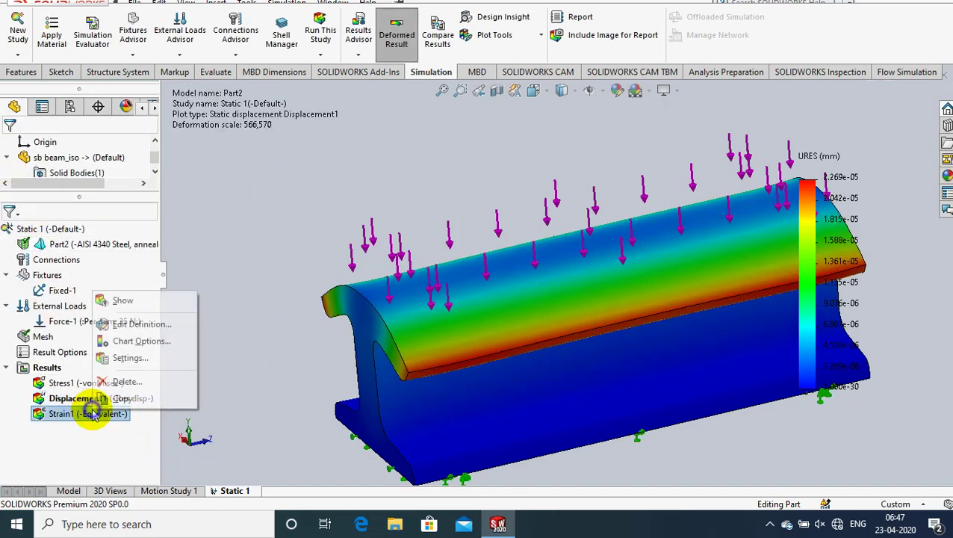
left_click(126, 301)
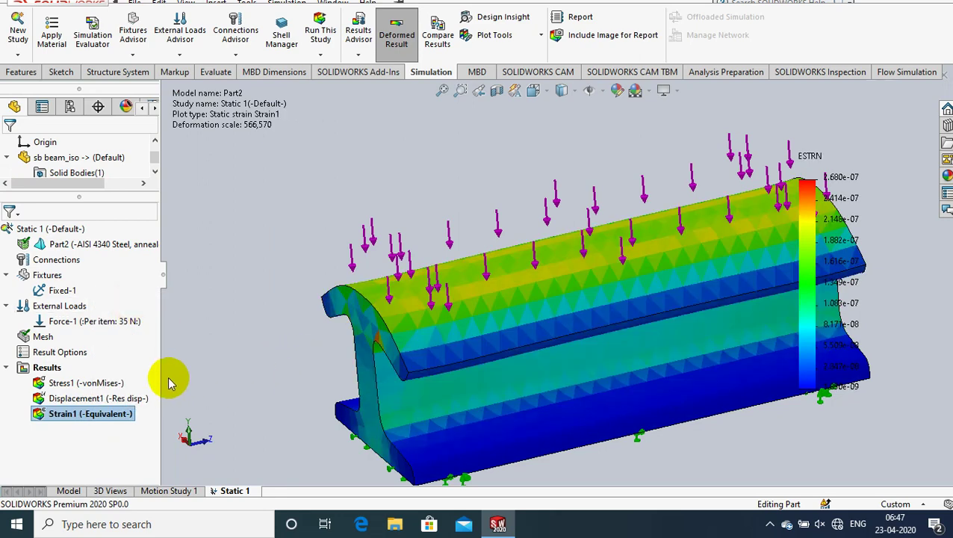
right_click(116, 413)
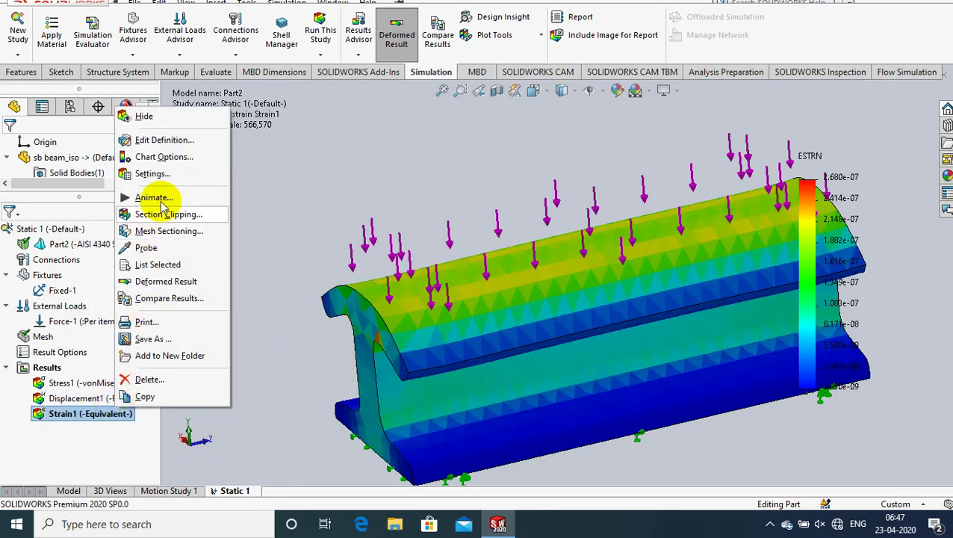
left_click(161, 197)
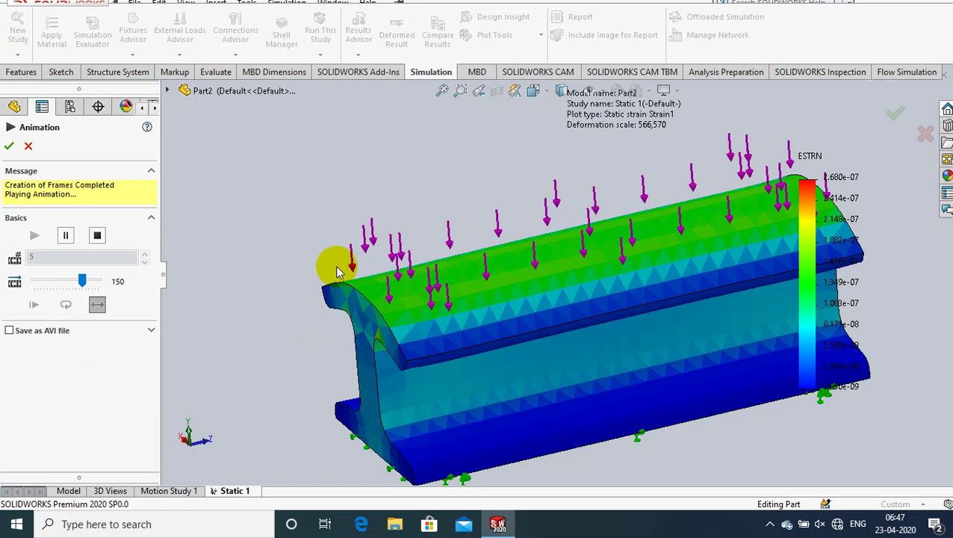
middle_click_drag(336, 271, 17, 140)
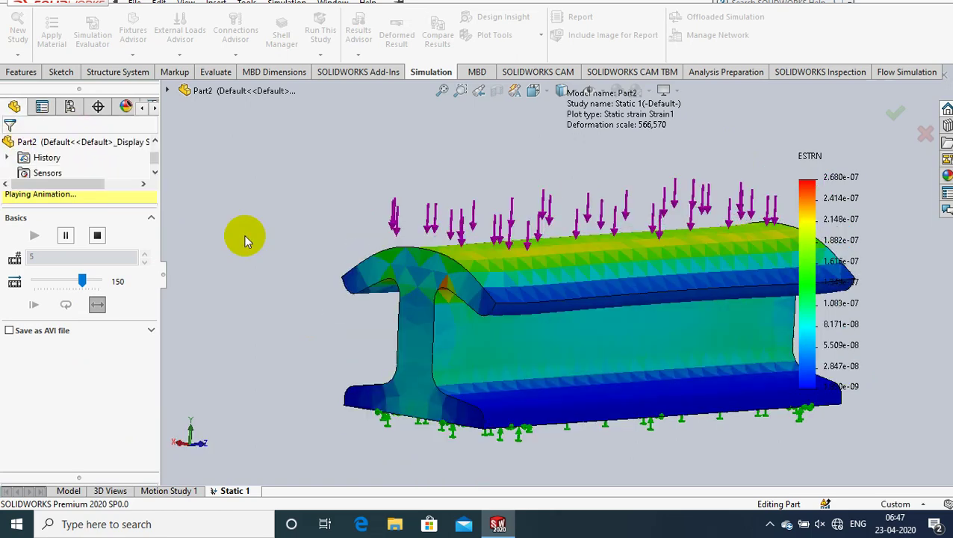